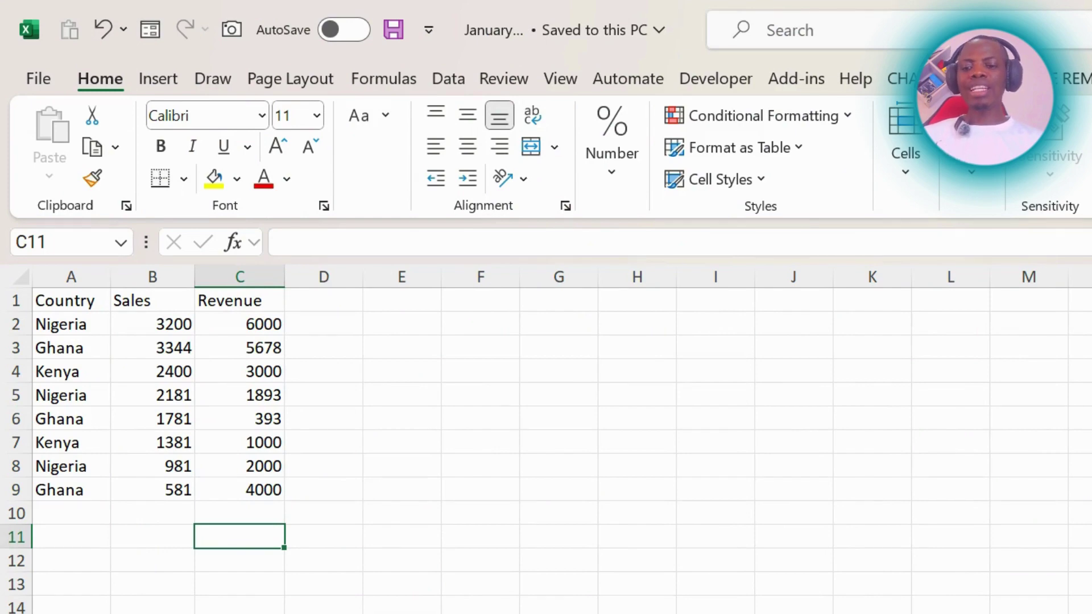
- Switch from Excel to the File Explorer window showing the MonthlyReport folder's workbooks
{"action": "key", "text": "alt+Tab"}
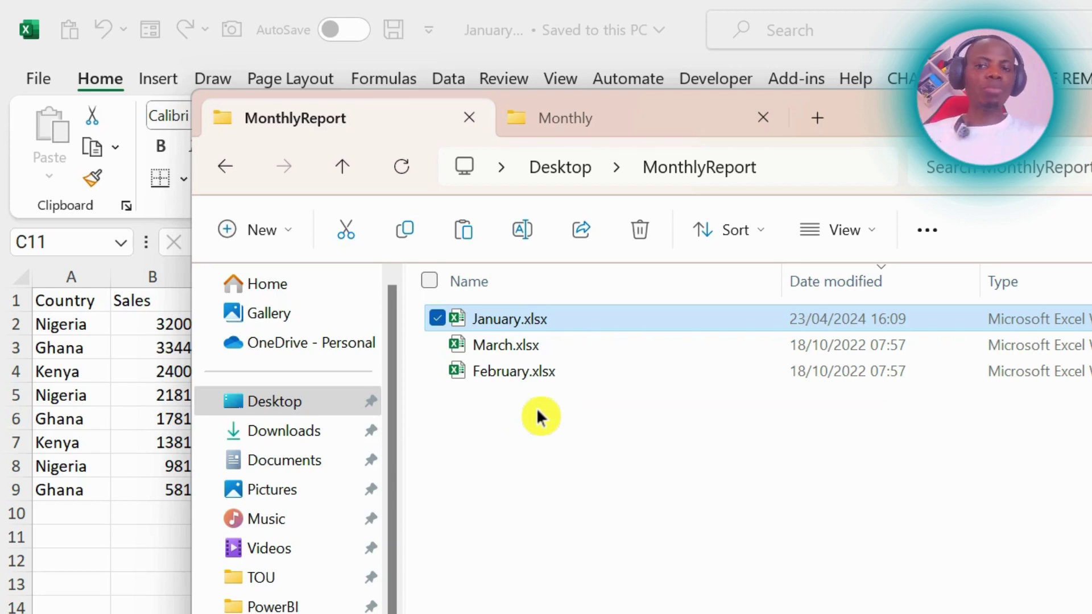
- Compare April.xlsx in the Monthly folder with the MonthlyReport workbooks, then return to Excel
{"action": "left_click", "coordinate": [590, 118]}
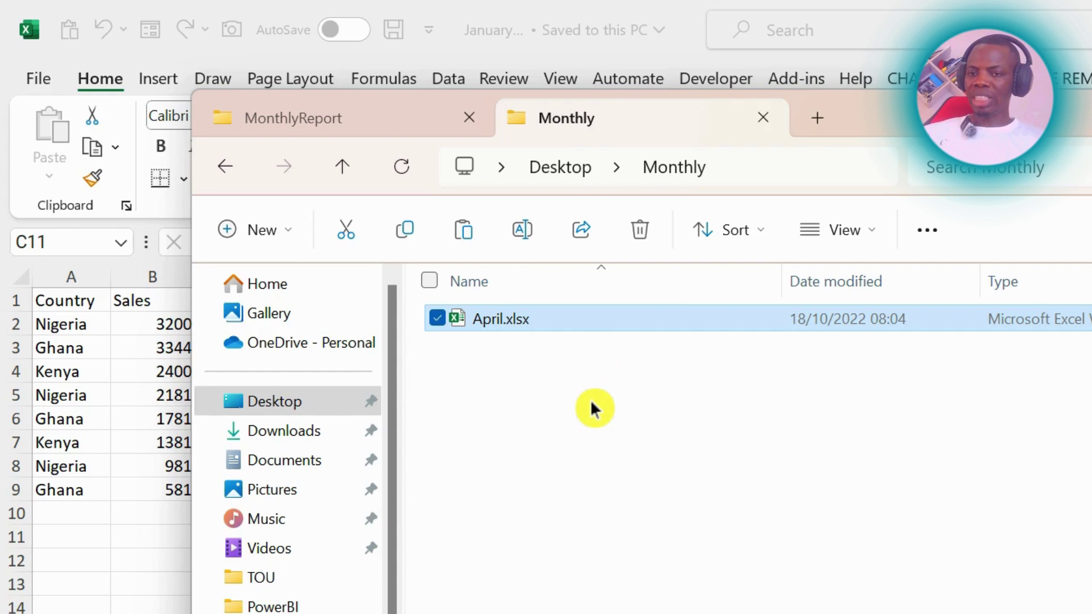
{"action": "left_click", "coordinate": [325, 130]}
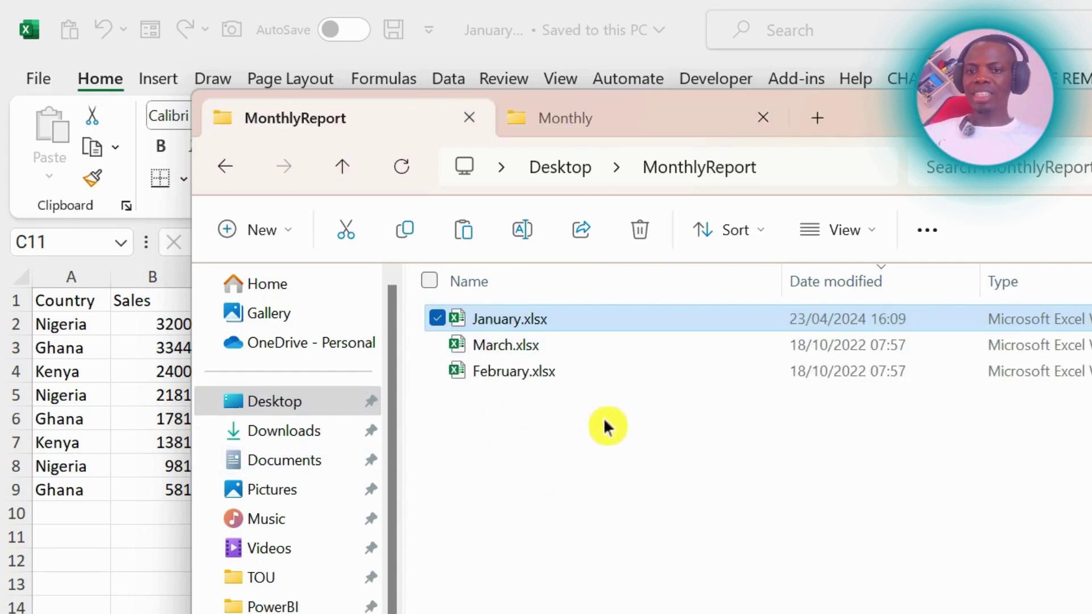
{"action": "left_click", "coordinate": [565, 124]}
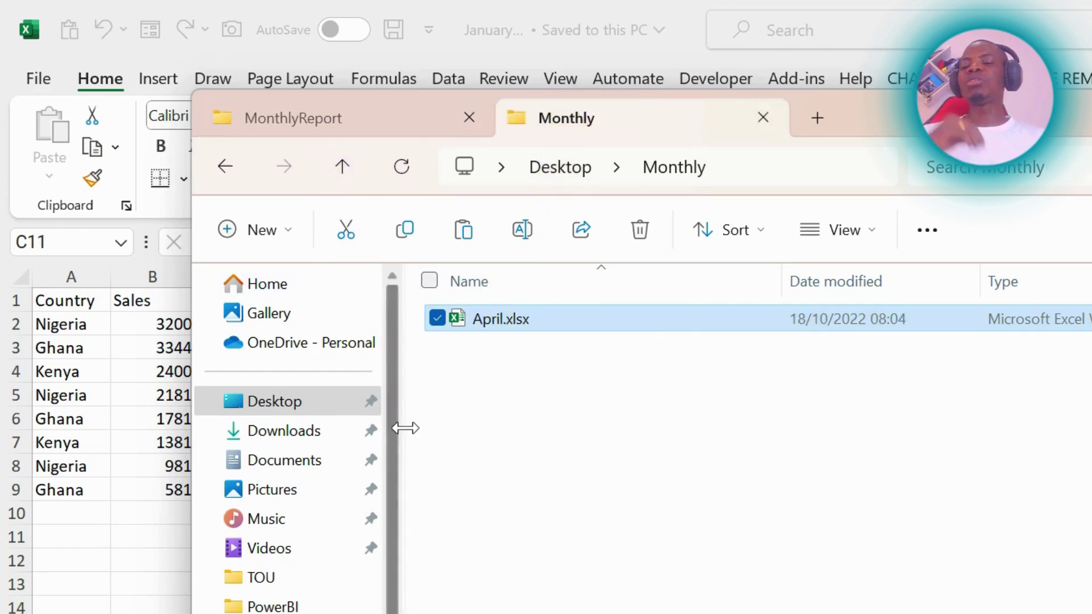
{"action": "key", "text": "alt+Tab"}
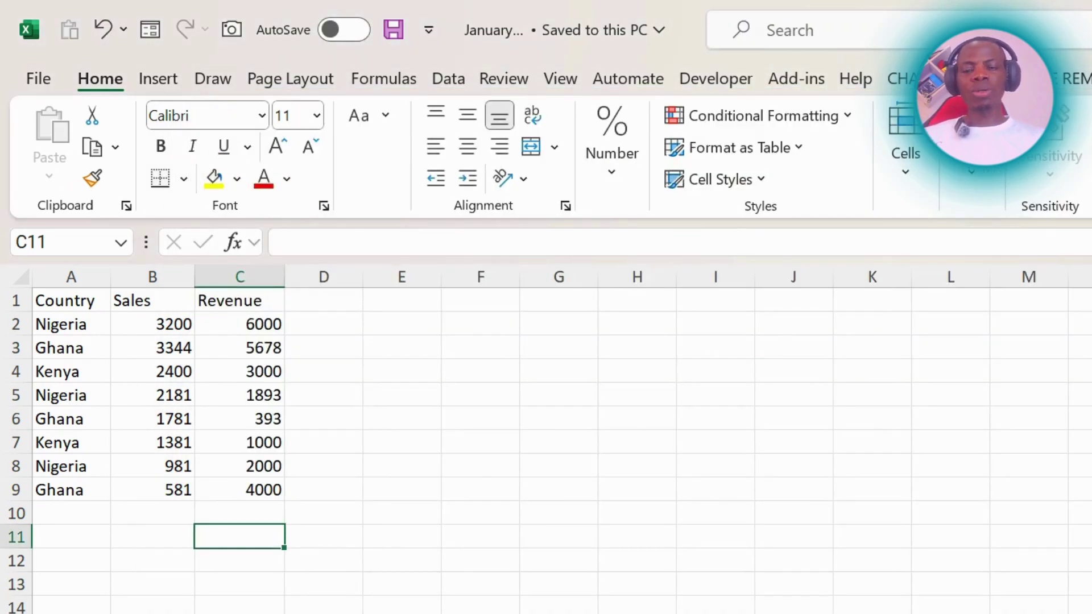
- Create a new blank Book1 workbook
{"action": "key", "text": "ctrl+n"}
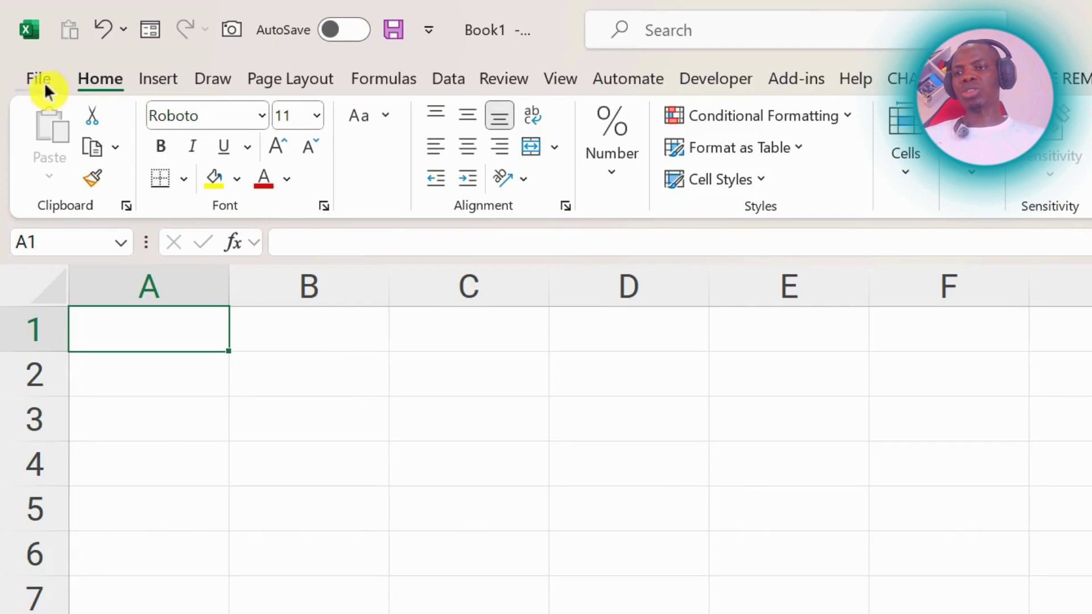
{"action": "left_click", "coordinate": [39, 77]}
{"action": "left_click", "coordinate": [31, 88]}
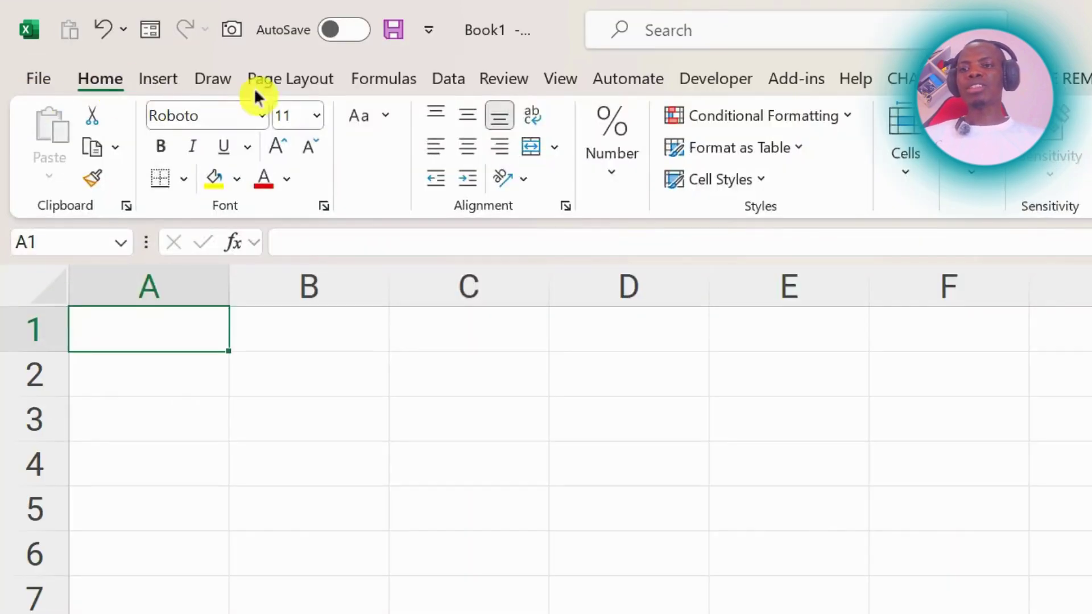
- Start a Get Data > From File > From Folder import
{"action": "left_click", "coordinate": [449, 82]}
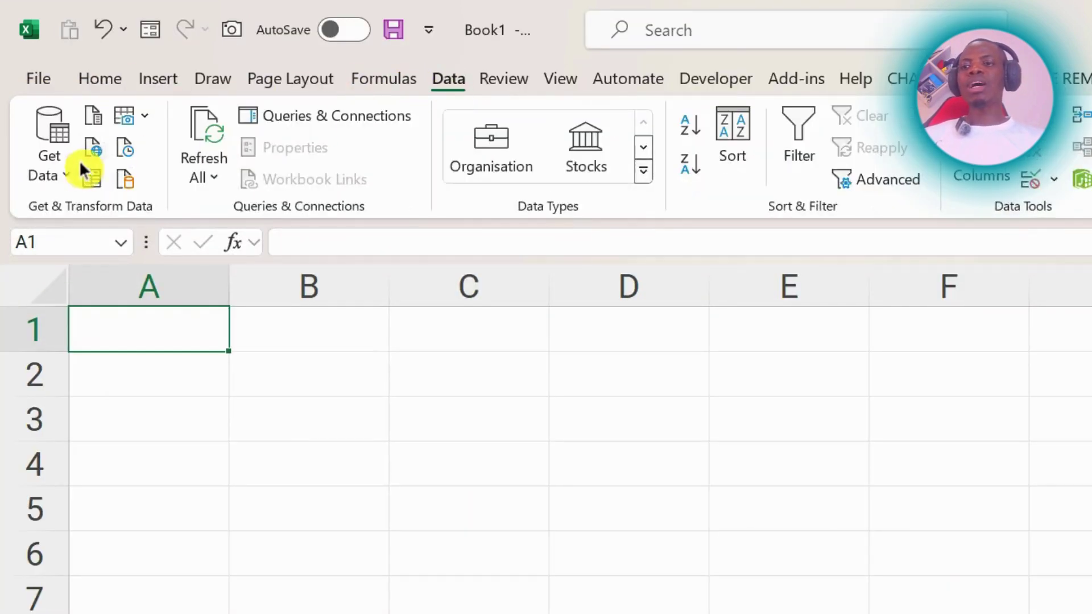
{"action": "left_click", "coordinate": [62, 171]}
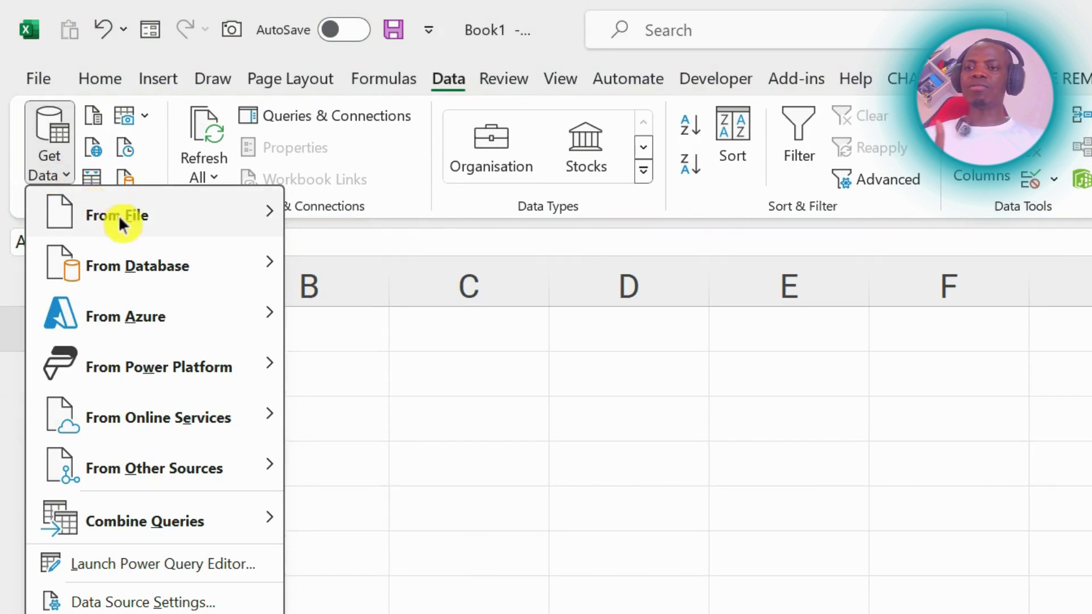
{"action": "mouse_move", "coordinate": [120, 217]}
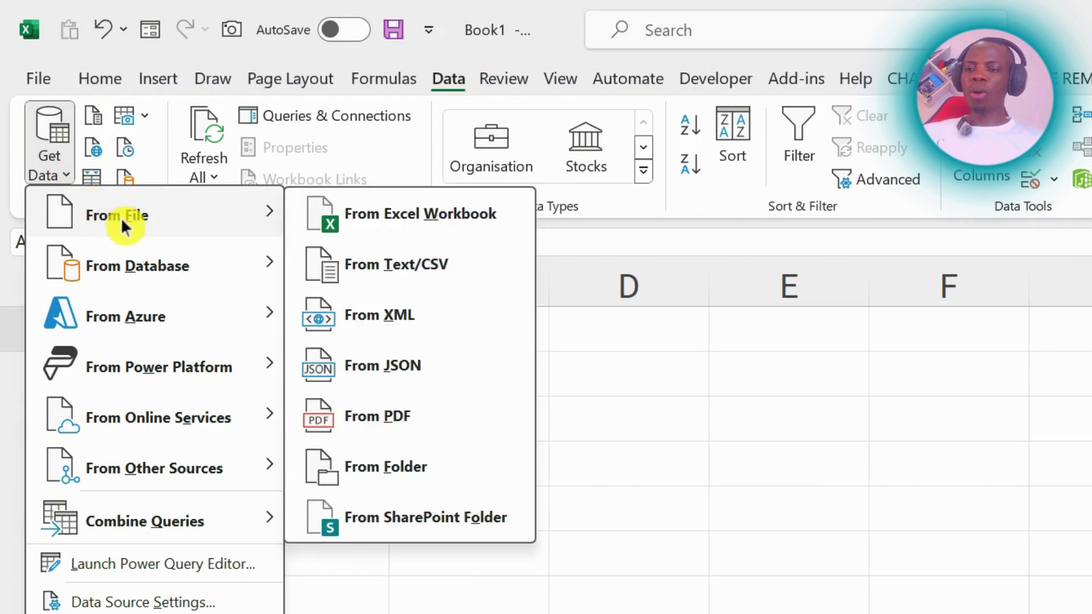
{"action": "left_click", "coordinate": [397, 469]}
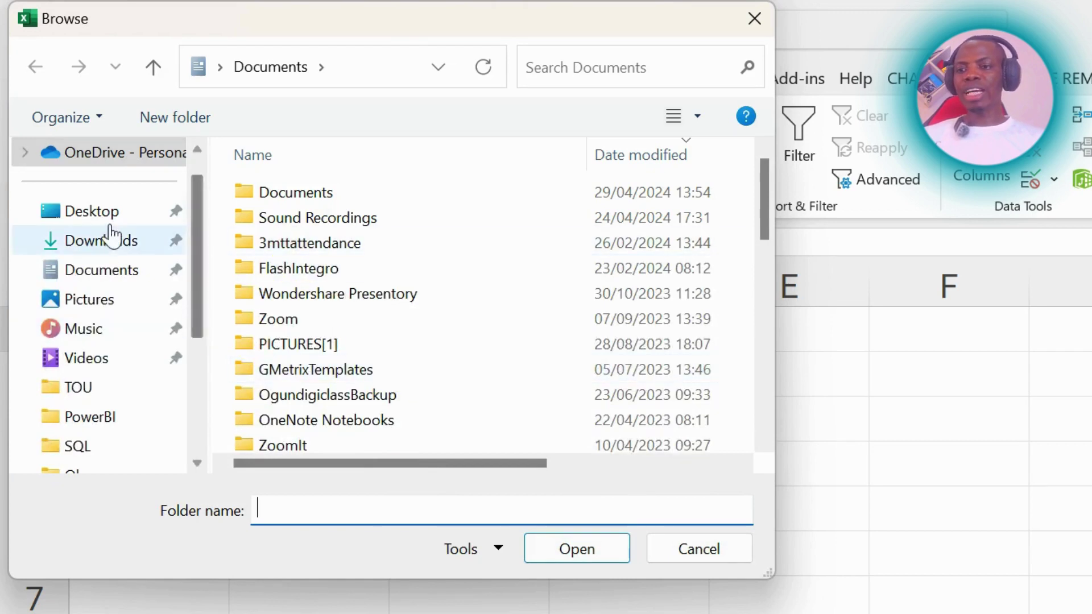
- Pick the MonthlyReport folder on the Desktop as the import source folder
{"action": "left_click", "coordinate": [114, 213]}
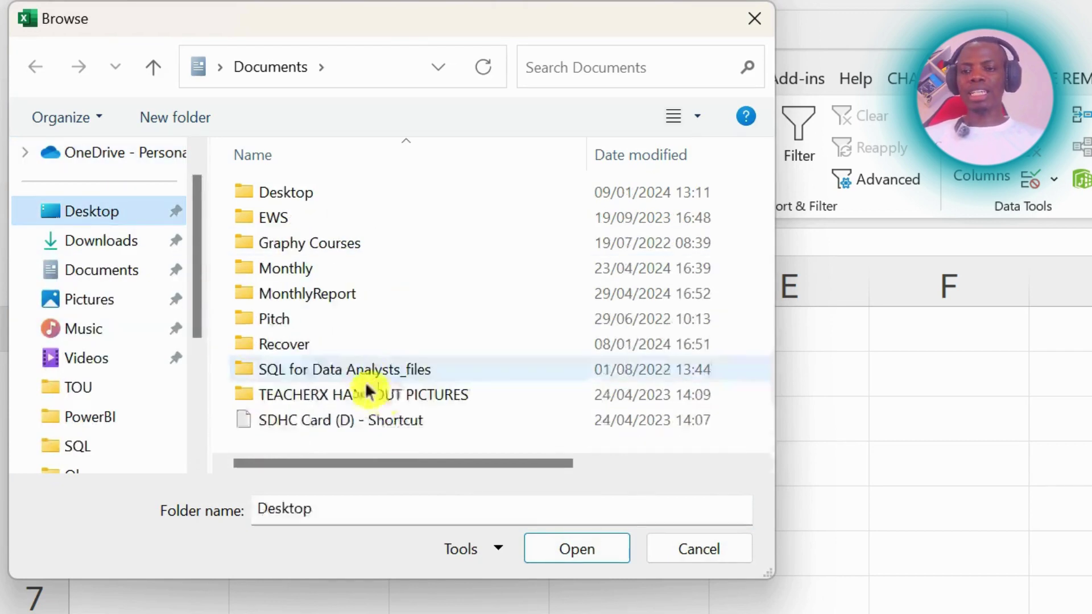
{"action": "left_click", "coordinate": [315, 292]}
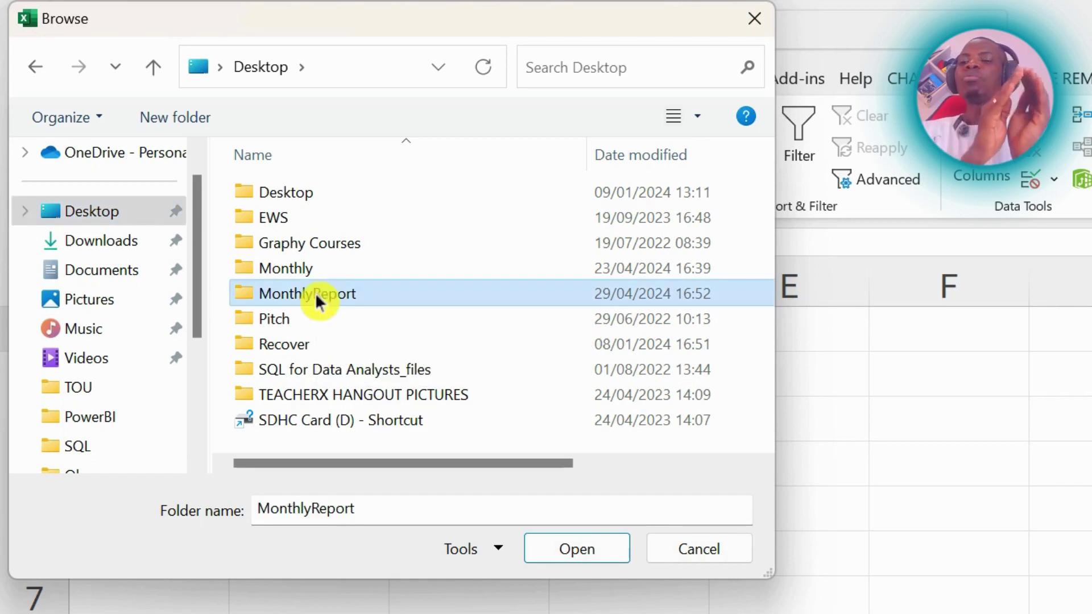
{"action": "double_click", "coordinate": [315, 293]}
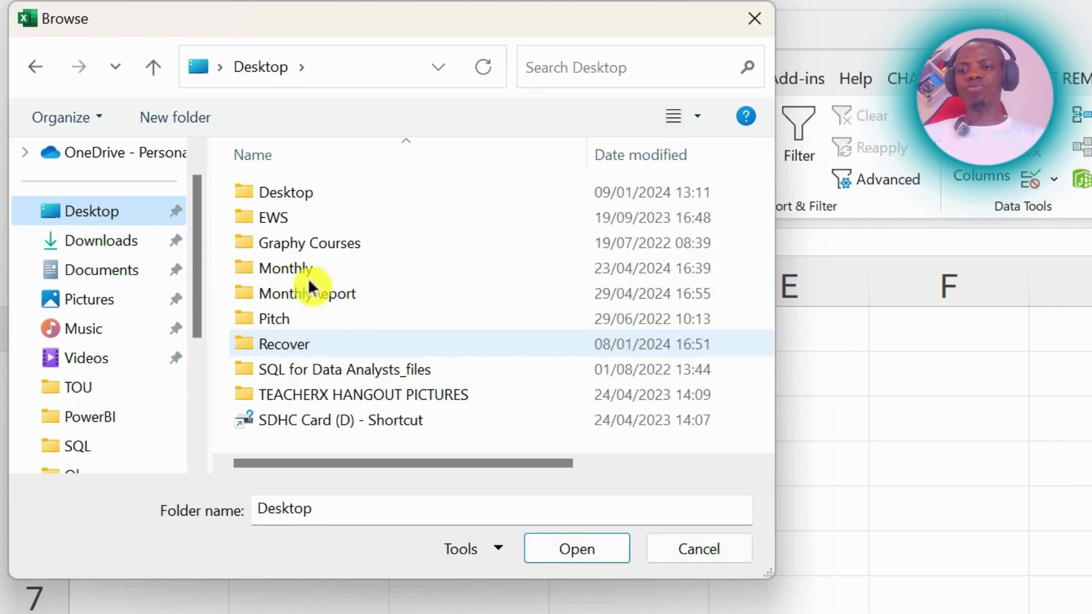
{"action": "left_click", "coordinate": [312, 293]}
{"action": "left_click", "coordinate": [609, 548]}
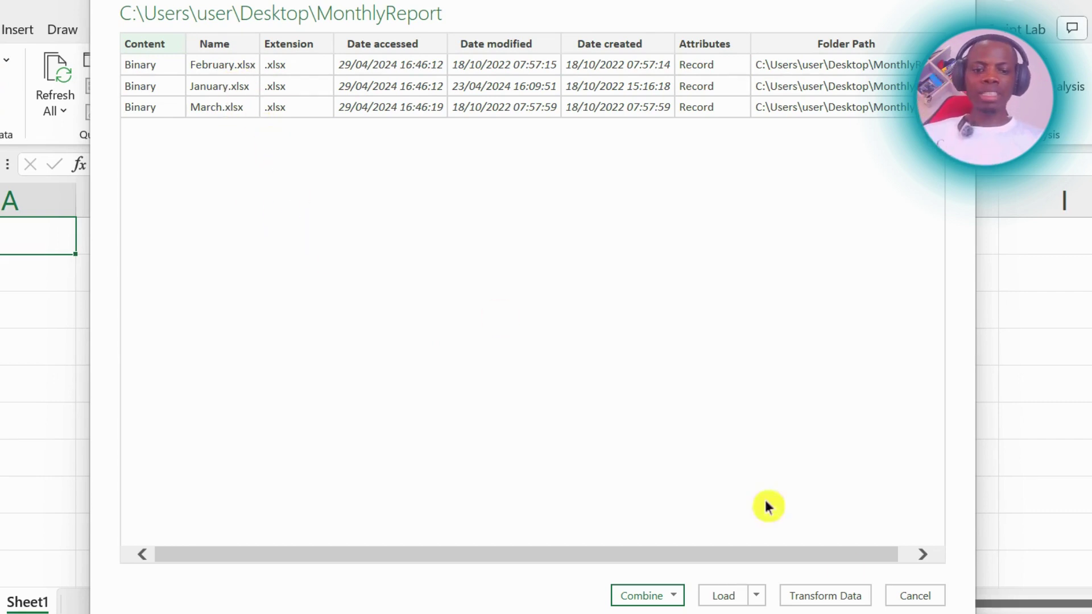
- Load the three-file list into Power Query, combine it, and preview Sheet1
{"action": "left_click", "coordinate": [824, 597]}
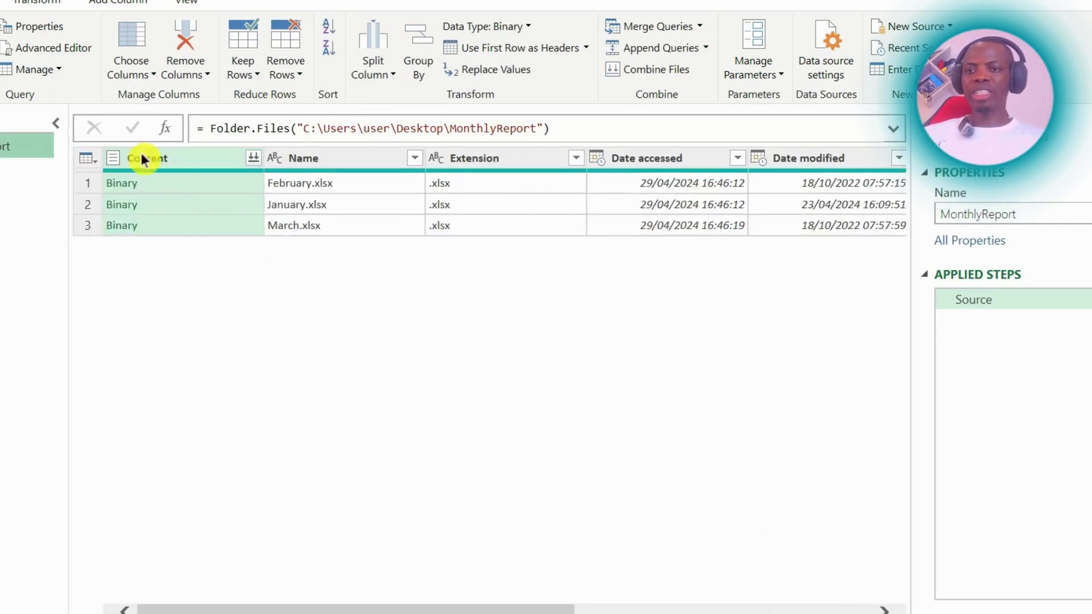
{"action": "left_click", "coordinate": [255, 156]}
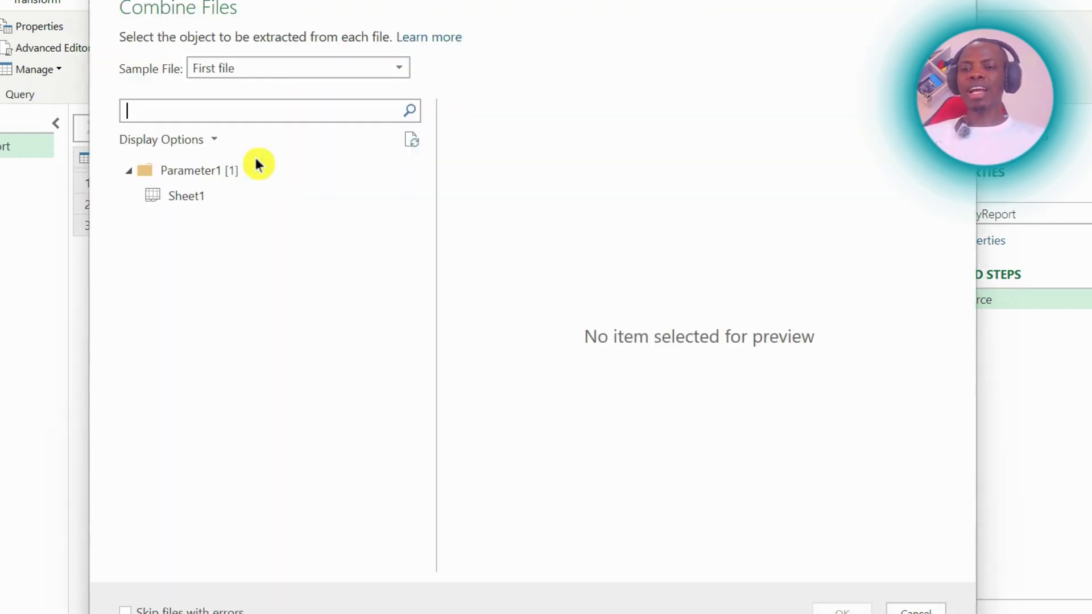
{"action": "left_click", "coordinate": [183, 198]}
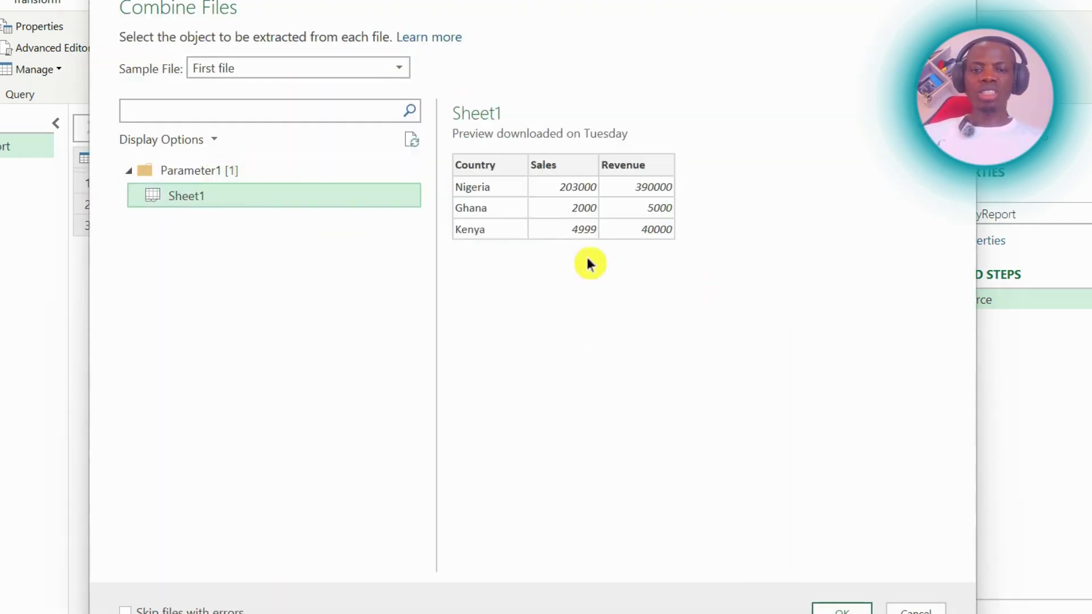
- Confirm combining all three files via Sheet1 into a 14-row MonthlyReport query
{"action": "left_click", "coordinate": [840, 610]}
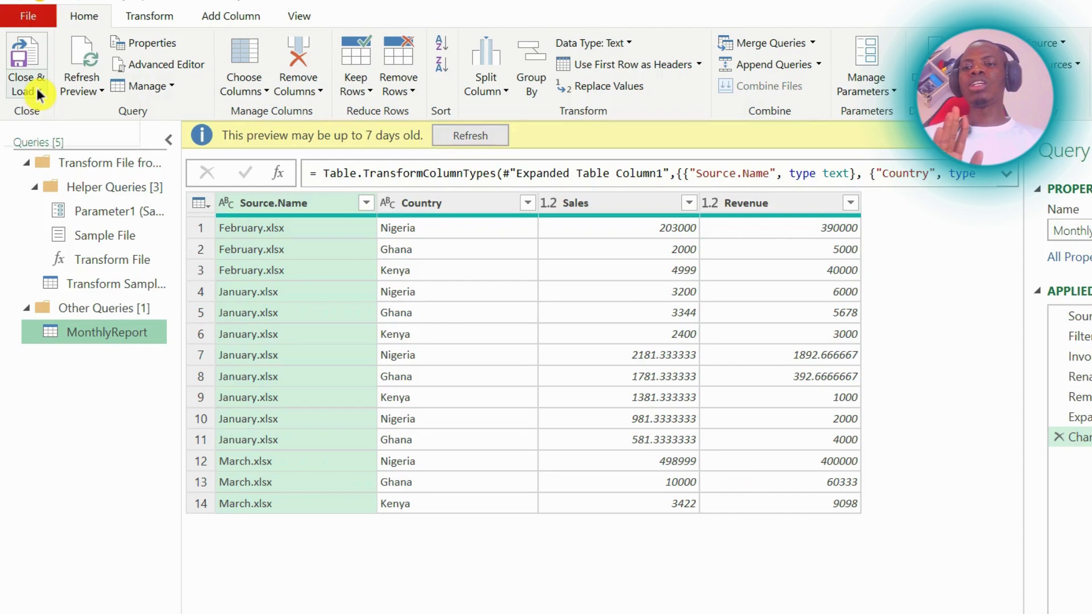
- Close & Load the MonthlyReport query as a 14-row table on the worksheet
{"action": "left_click", "coordinate": [39, 92]}
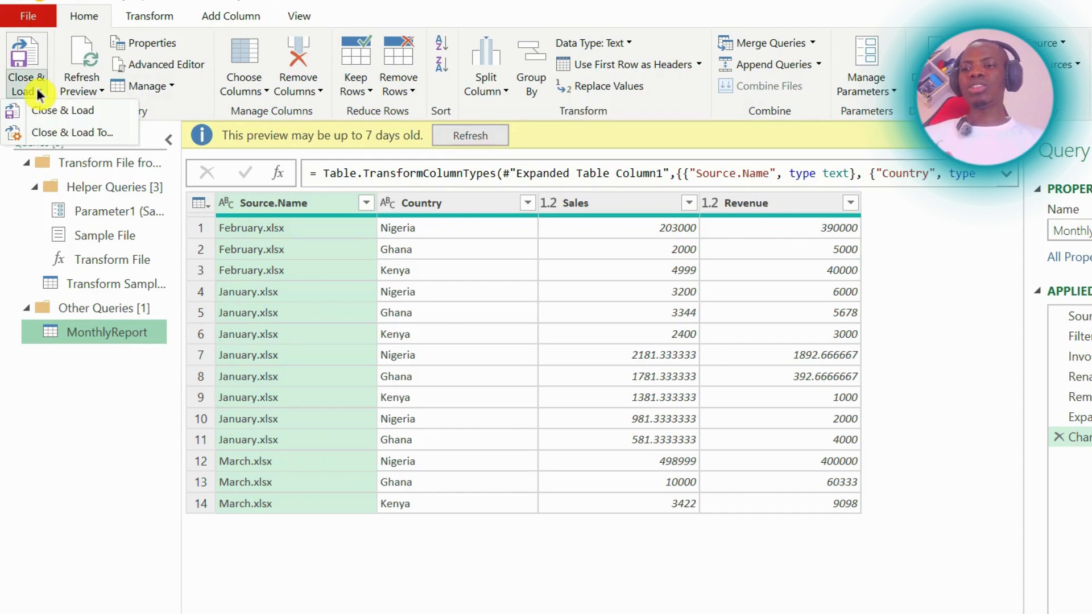
{"action": "left_click", "coordinate": [73, 111]}
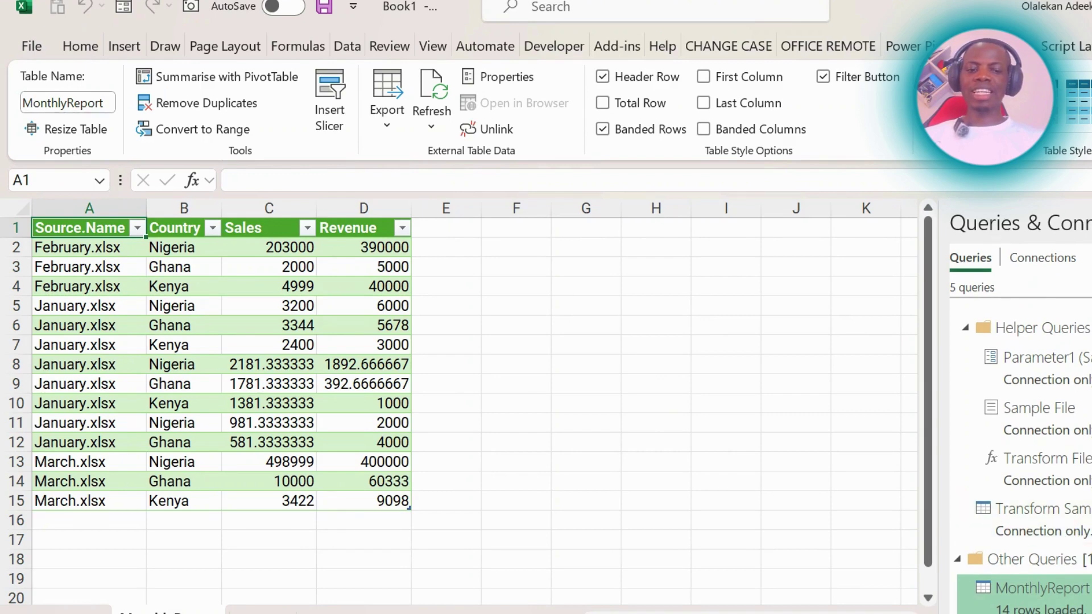
{"action": "scroll", "coordinate": [356, 461], "scroll_direction": "up", "scroll_amount": 5}
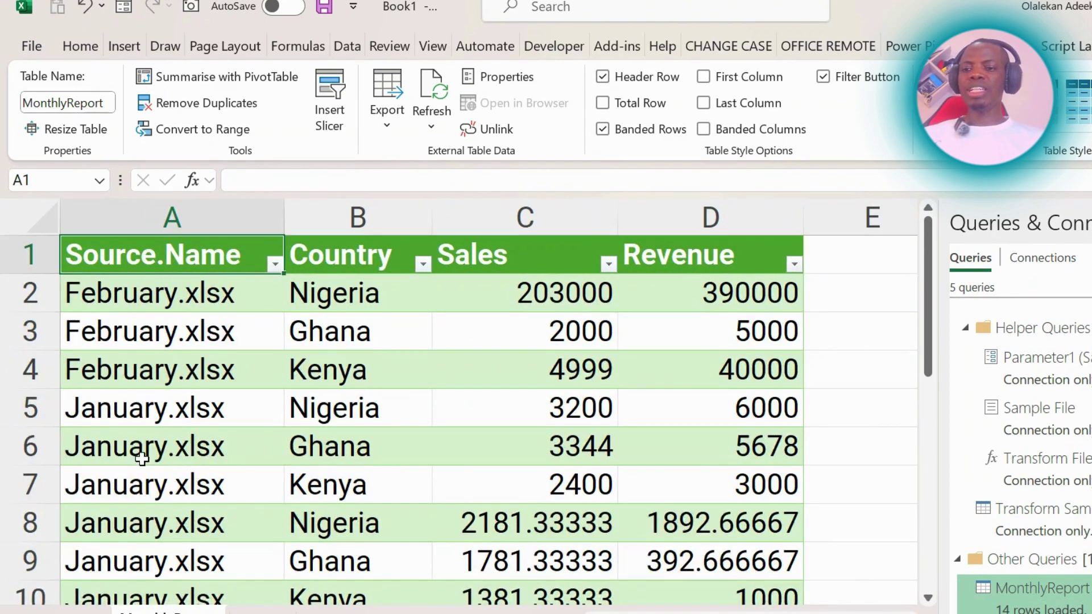
{"action": "left_click_drag", "start_coordinate": [929, 245], "coordinate": [946, 422]}
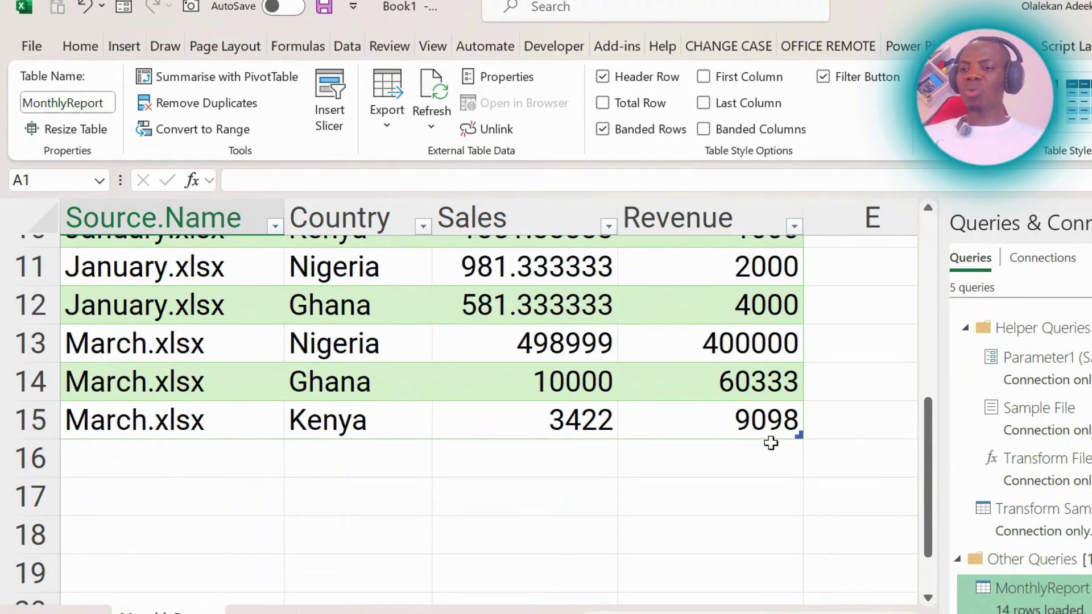
- Paste April.xlsx into the MonthlyReport folder alongside January, February and March
{"action": "mouse_move", "coordinate": [391, 611]}
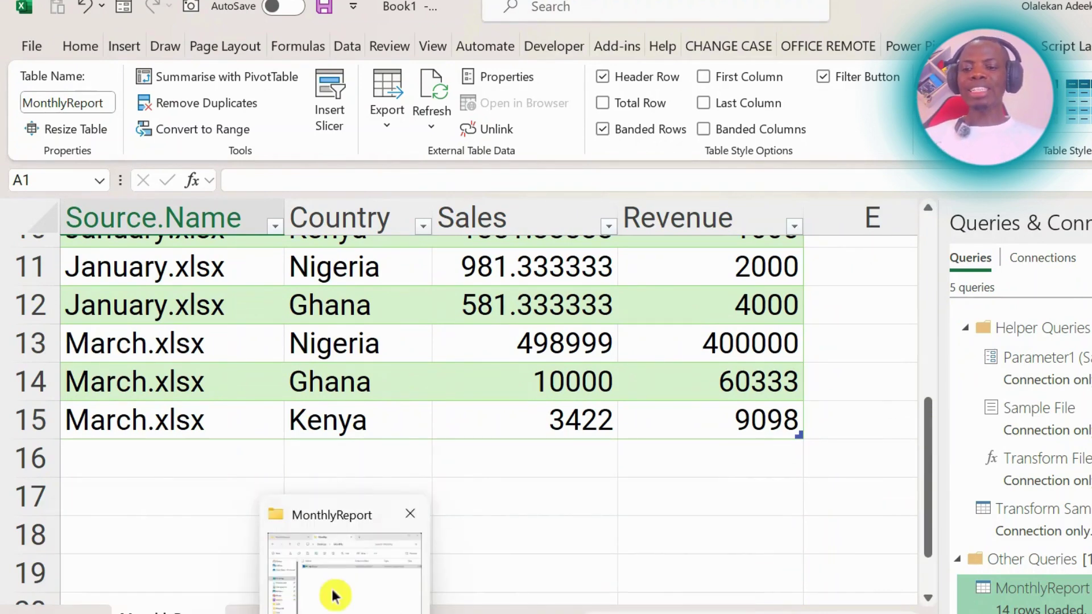
{"action": "left_click", "coordinate": [333, 593]}
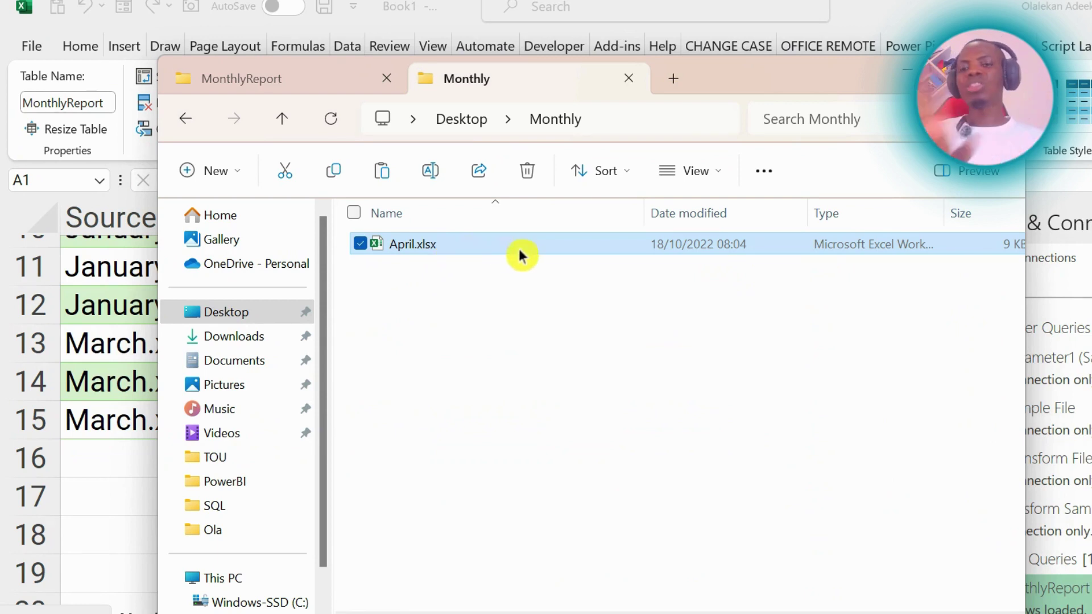
{"action": "left_click", "coordinate": [292, 80]}
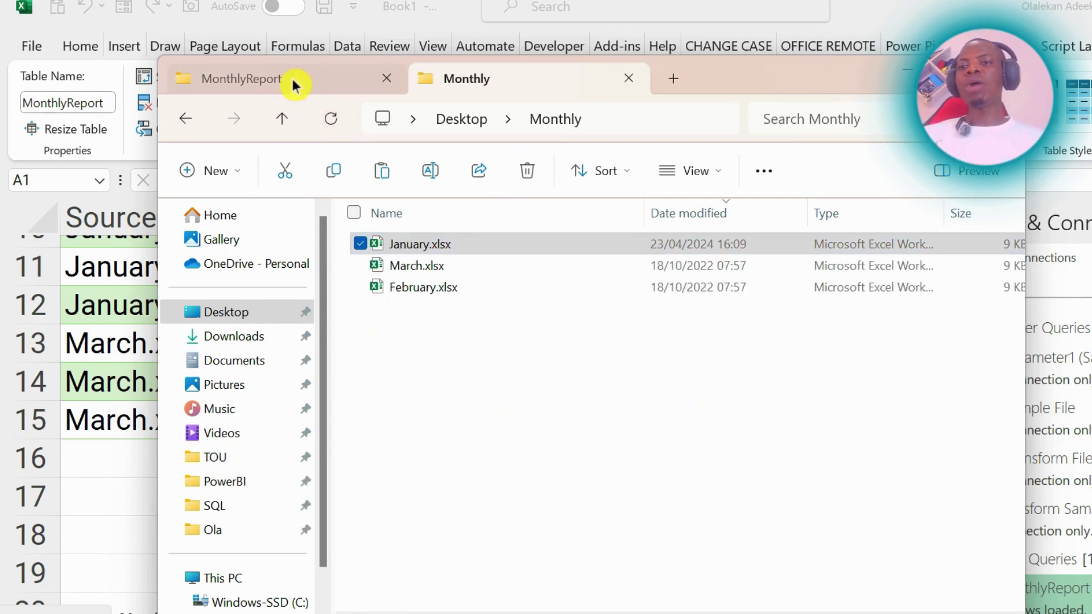
{"action": "left_click", "coordinate": [441, 357]}
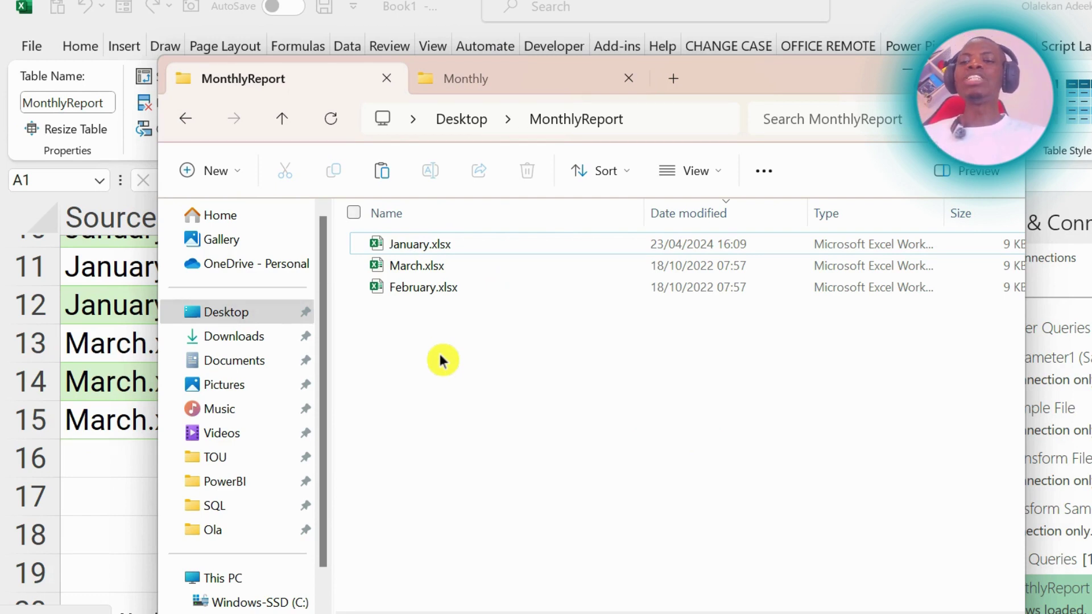
{"action": "key", "text": "ctrl+v"}
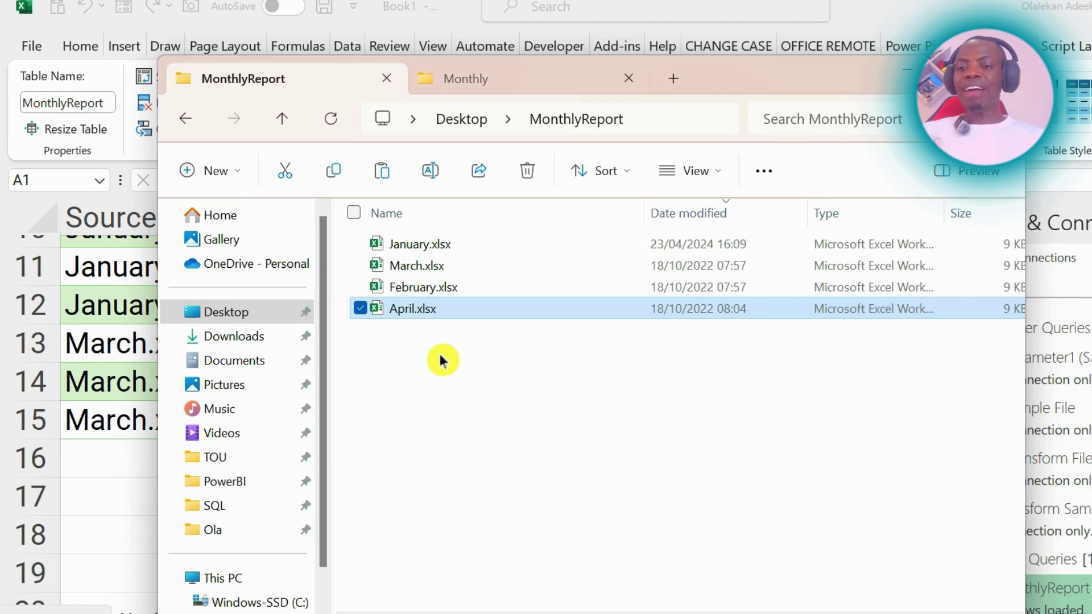
- Refresh the MonthlyReport table so it grows to 17 rows including April's three
{"action": "left_click", "coordinate": [901, 79]}
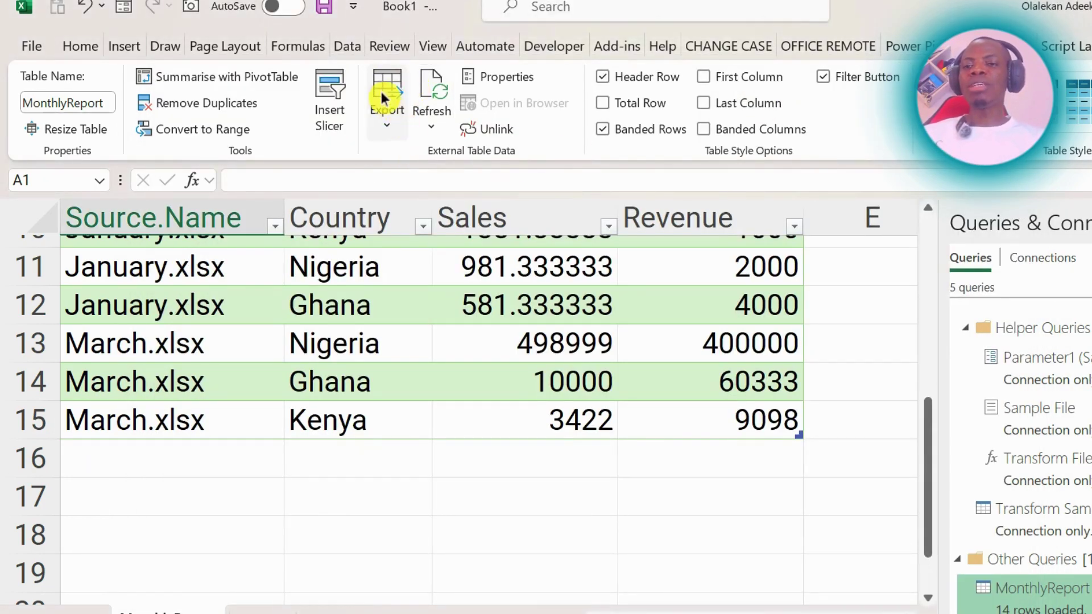
{"action": "left_click", "coordinate": [432, 86]}
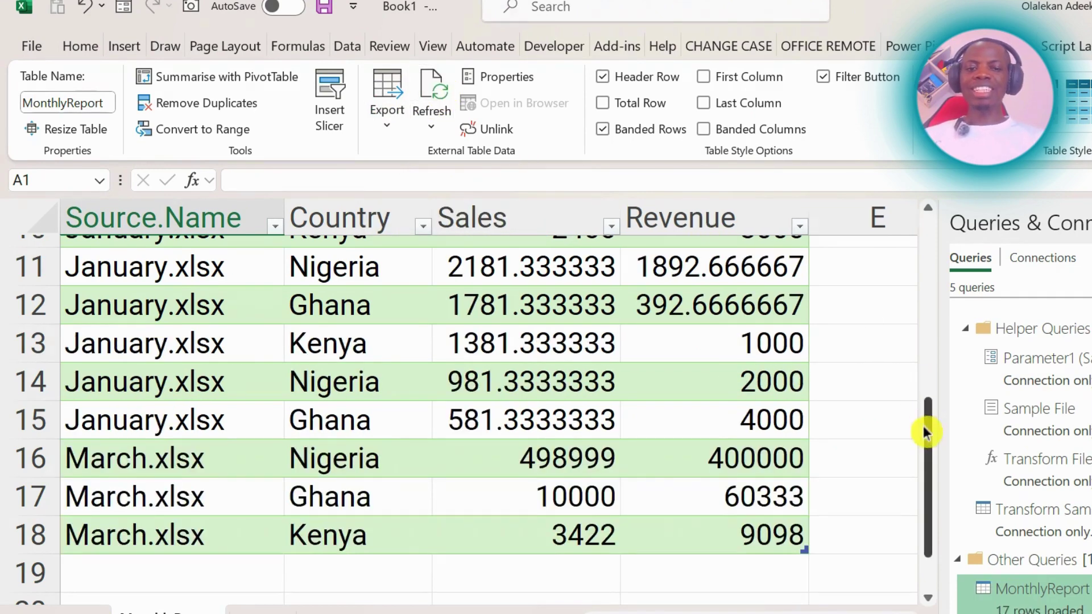
{"action": "left_click_drag", "start_coordinate": [922, 432], "coordinate": [924, 244]}
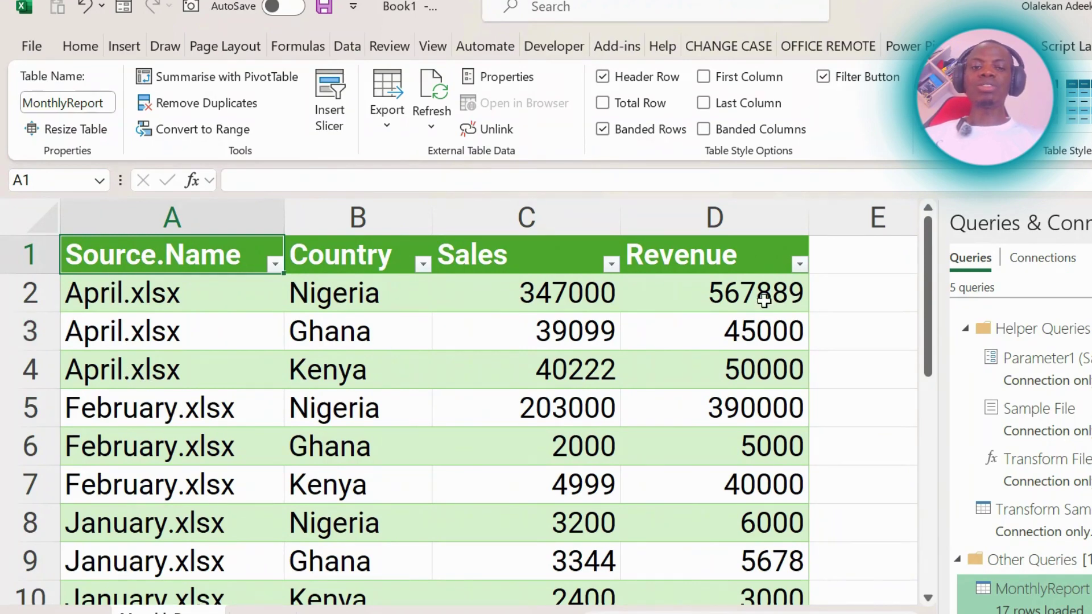
{"action": "mouse_move", "coordinate": [925, 262]}
{"action": "left_mouse_down"}
{"action": "mouse_move", "coordinate": [912, 457]}
{"action": "mouse_move", "coordinate": [915, 249]}
{"action": "left_mouse_up"}
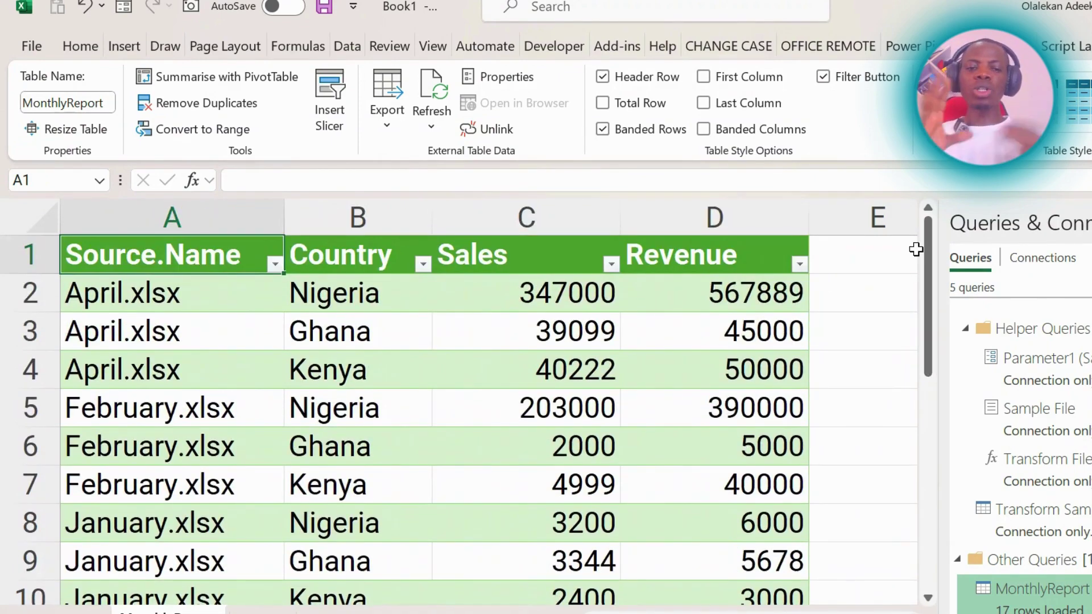